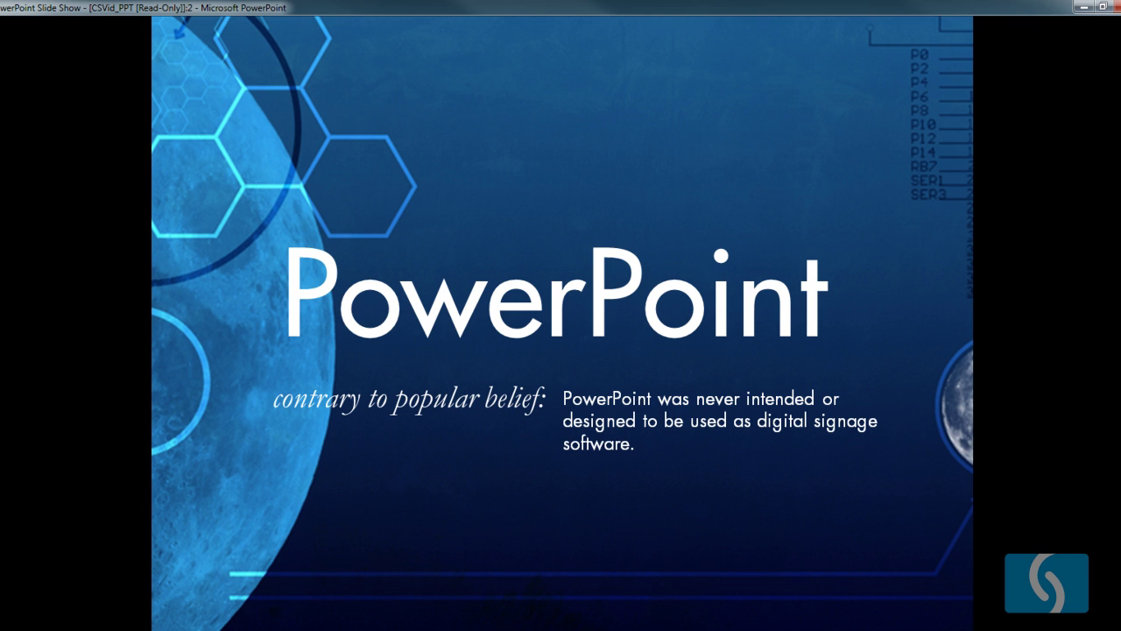
# Advance through the presentation's slides on PowerPoint for digital signage, up to and past the Experience slide
pyautogui.press('Right')
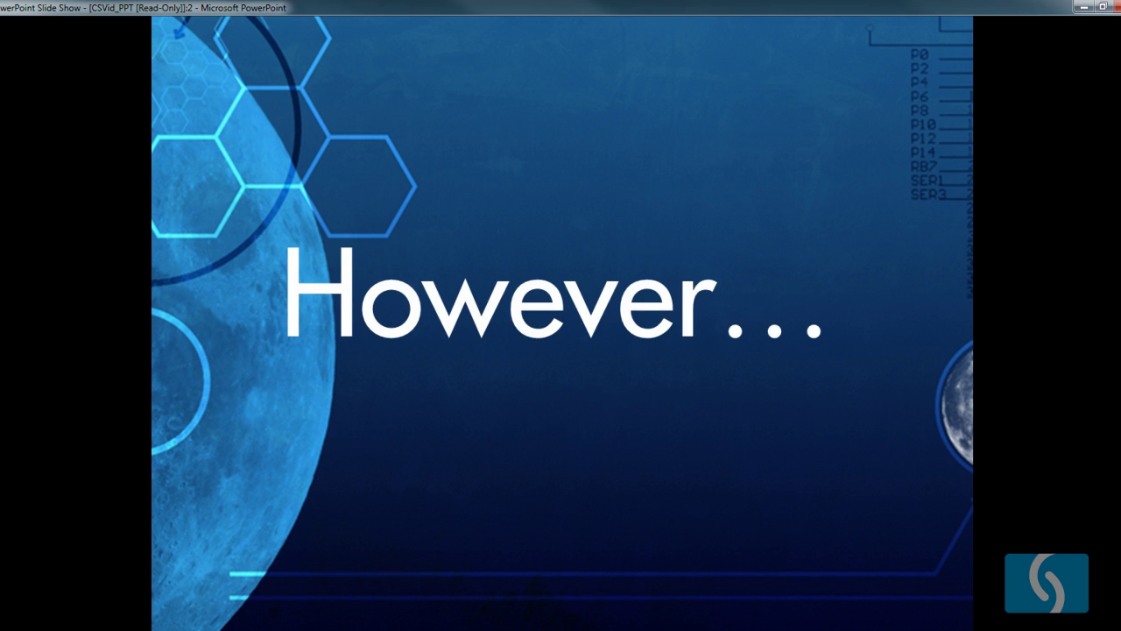
pyautogui.press('Right')
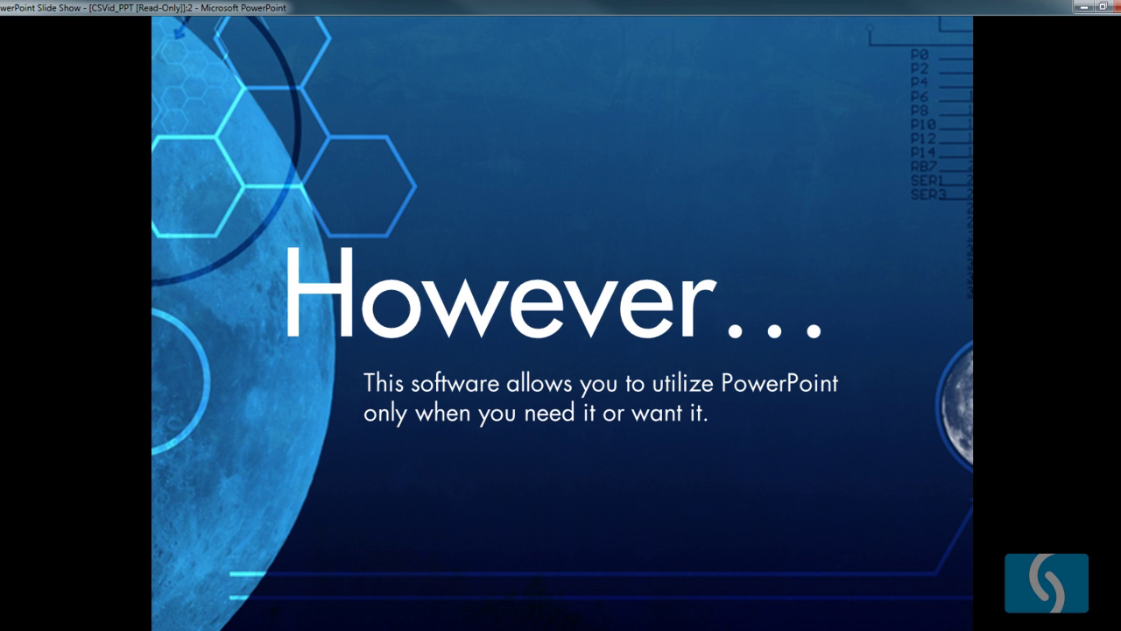
pyautogui.press('Right')
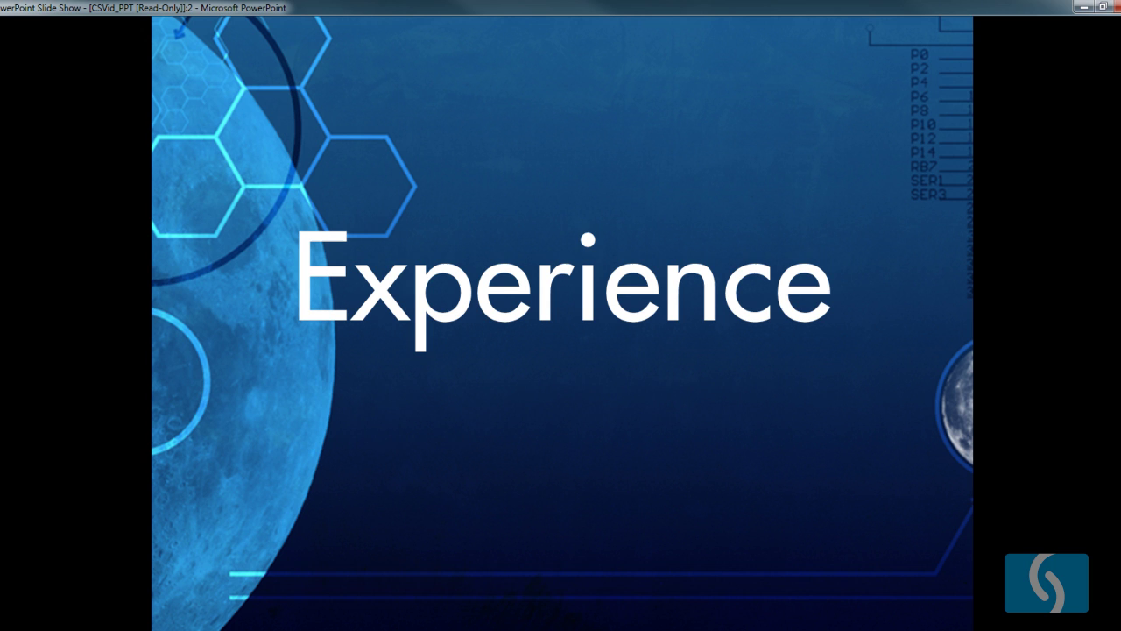
pyautogui.press('Right')
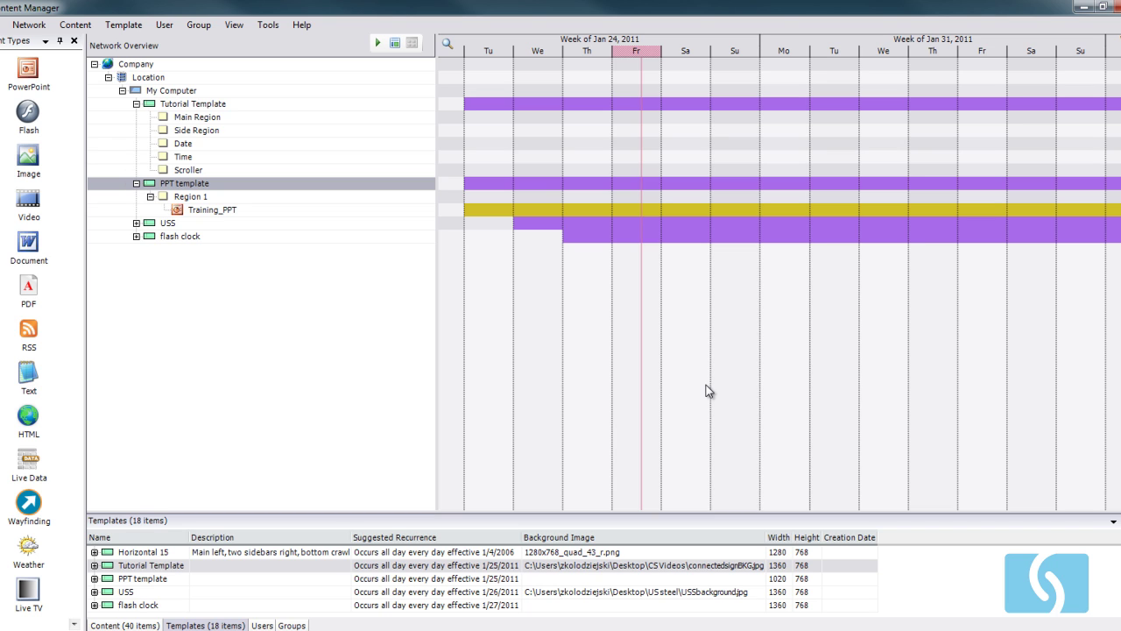
# Preview the PPT template under My Computer and stop the preview
pyautogui.click(205, 183)
pyautogui.click(319, 188)
pyautogui.click(377, 42)
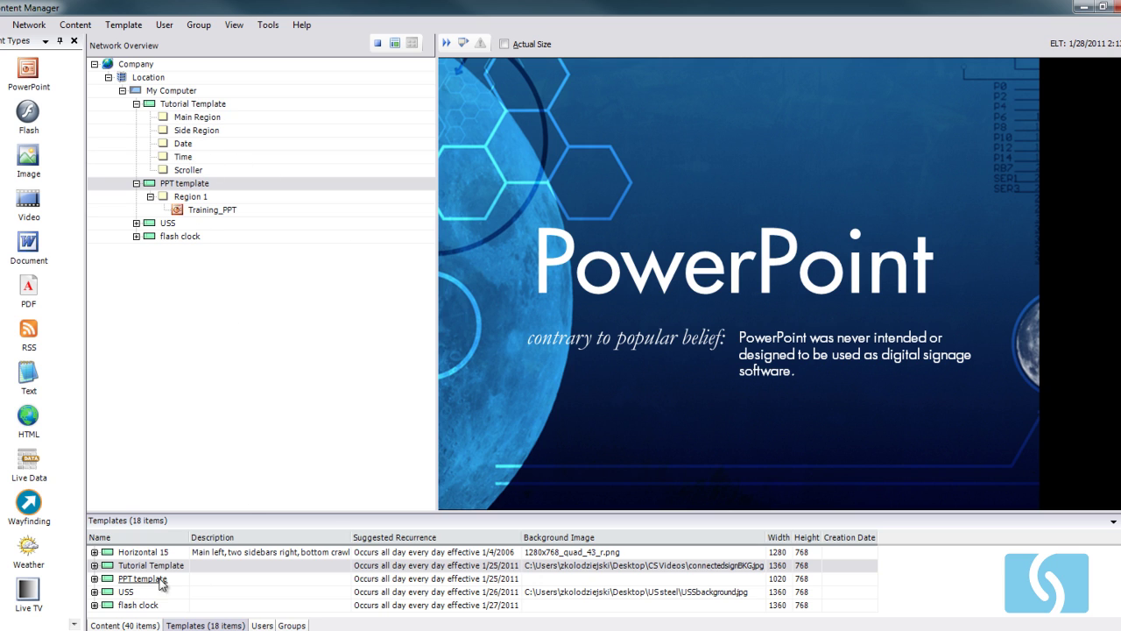
pyautogui.click(379, 46)
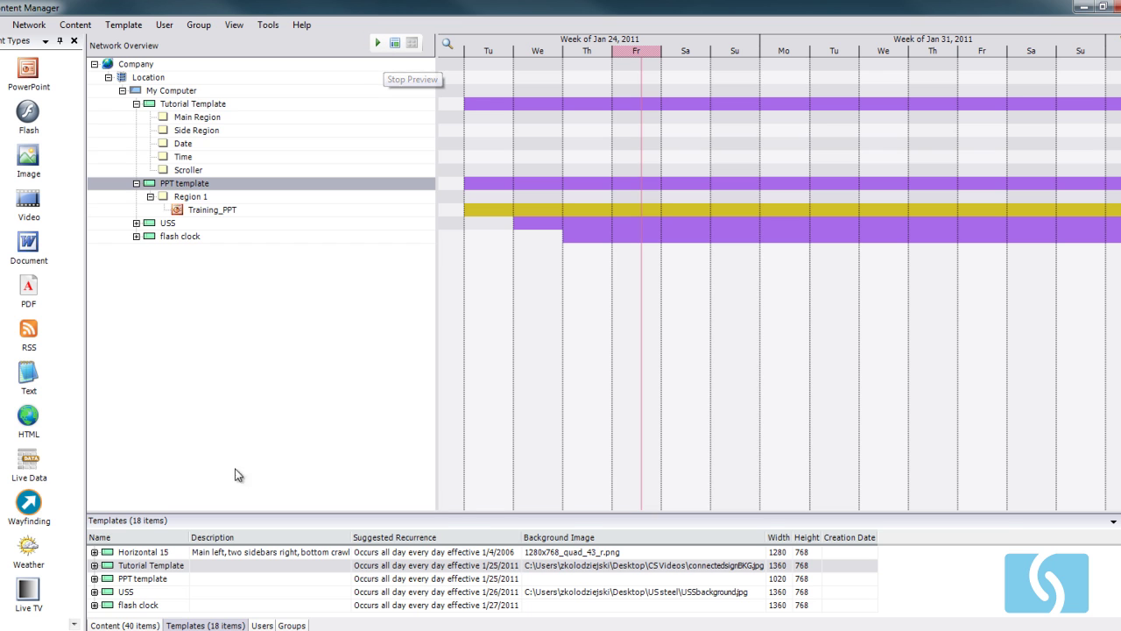
# Open the Horizontal 9 template for editing and maximize the editor window
pyautogui.click(180, 573)
pyautogui.scroll(5, 179, 574)
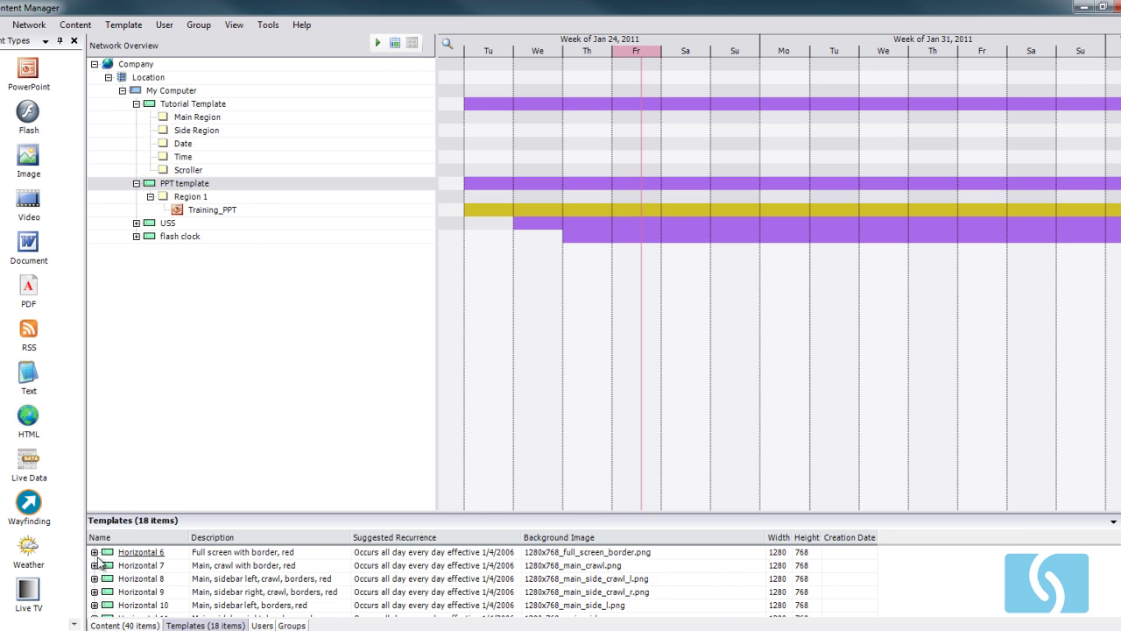
pyautogui.scroll(-1, 182, 613)
pyautogui.doubleClick(151, 594)
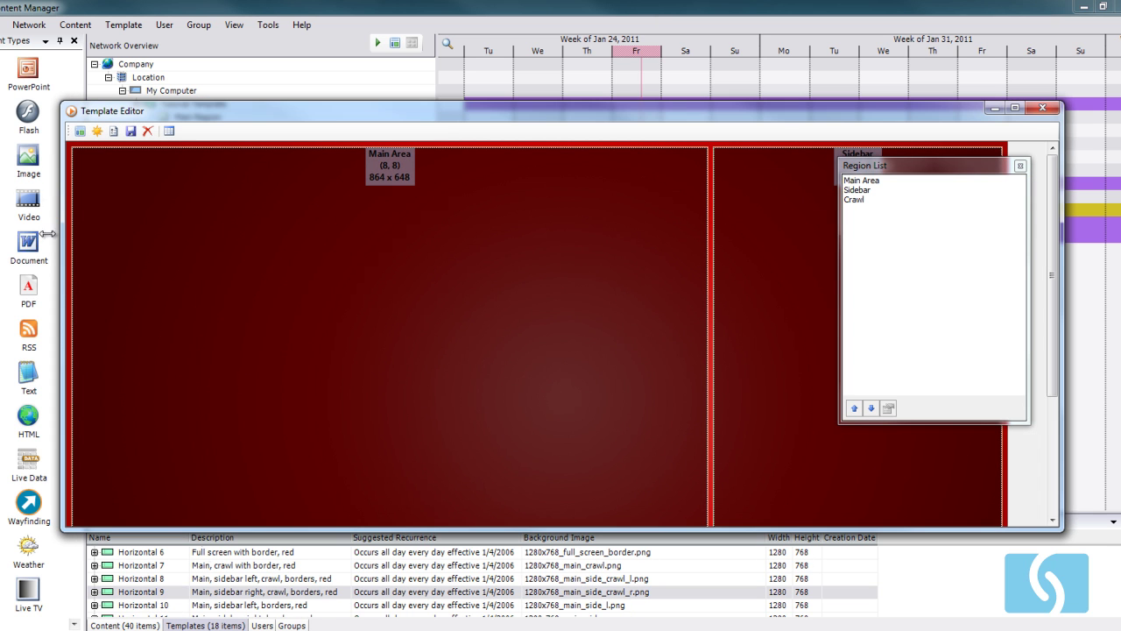
pyautogui.click(1014, 107)
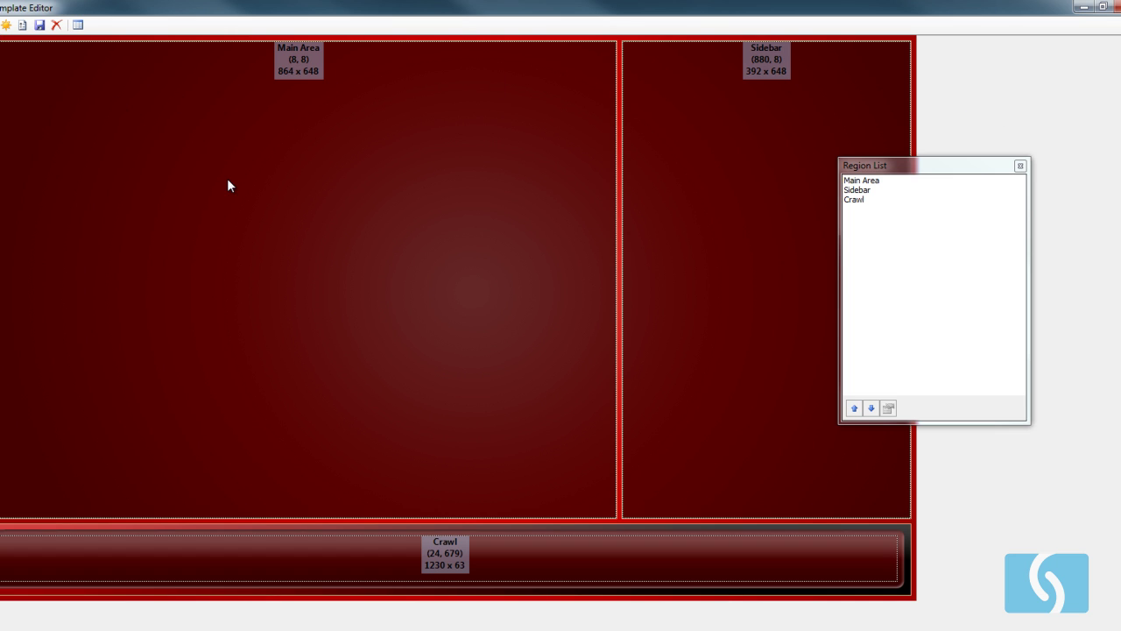
# Replace the Horizontal 9 template's background with the connectedsignBKG image from the CS Videos folder
pyautogui.doubleClick(180, 192)
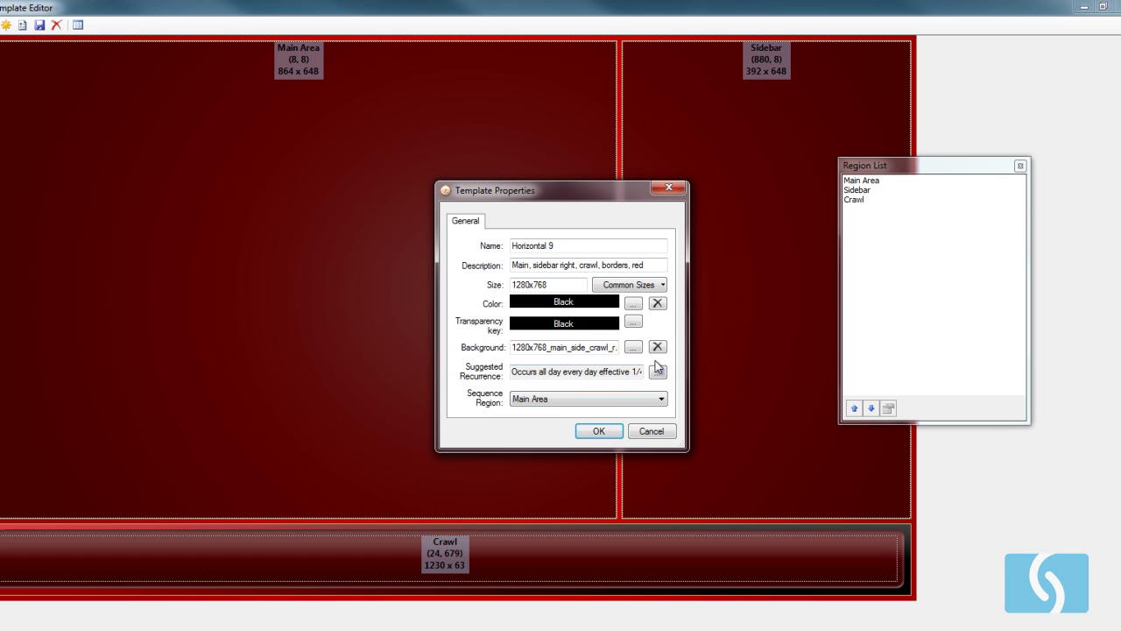
pyautogui.click(632, 346)
pyautogui.click(674, 203)
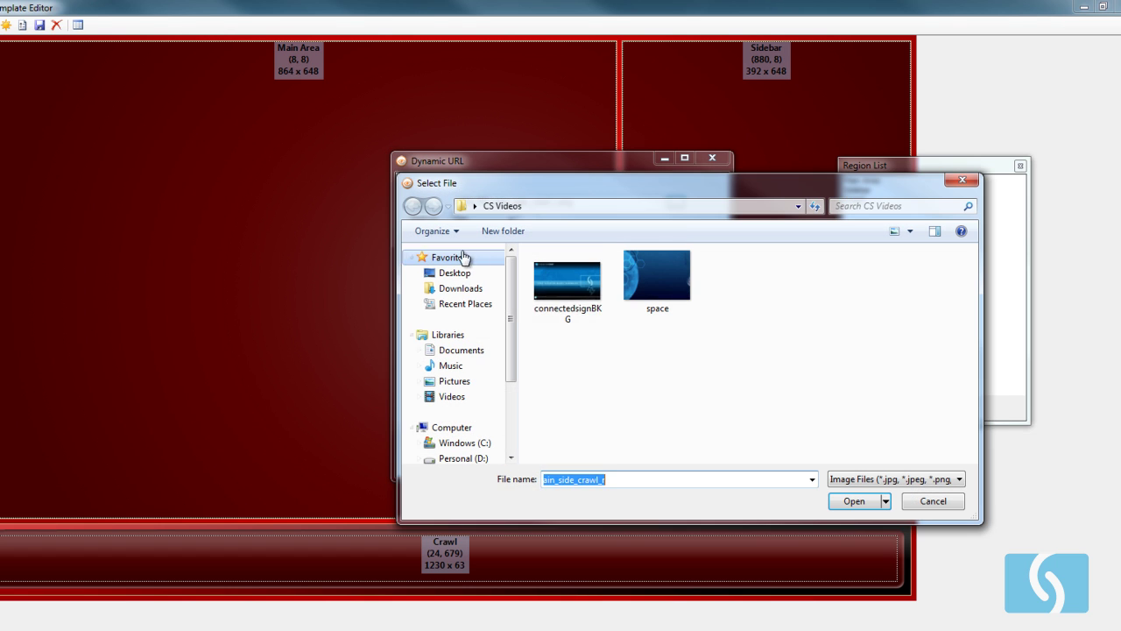
pyautogui.click(568, 280)
pyautogui.click(853, 515)
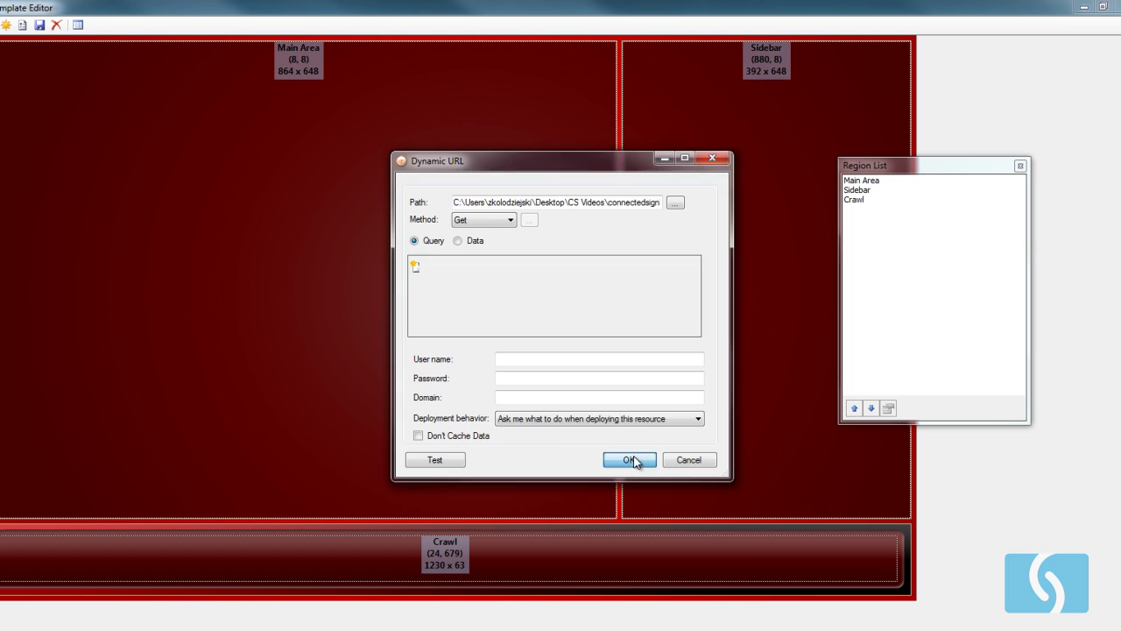
pyautogui.click(640, 458)
pyautogui.click(587, 430)
# Lower the upper edges of the regions so Main Area is 864 x 578 and Sidebar 392 x 578, and save the template
pyautogui.click(301, 58)
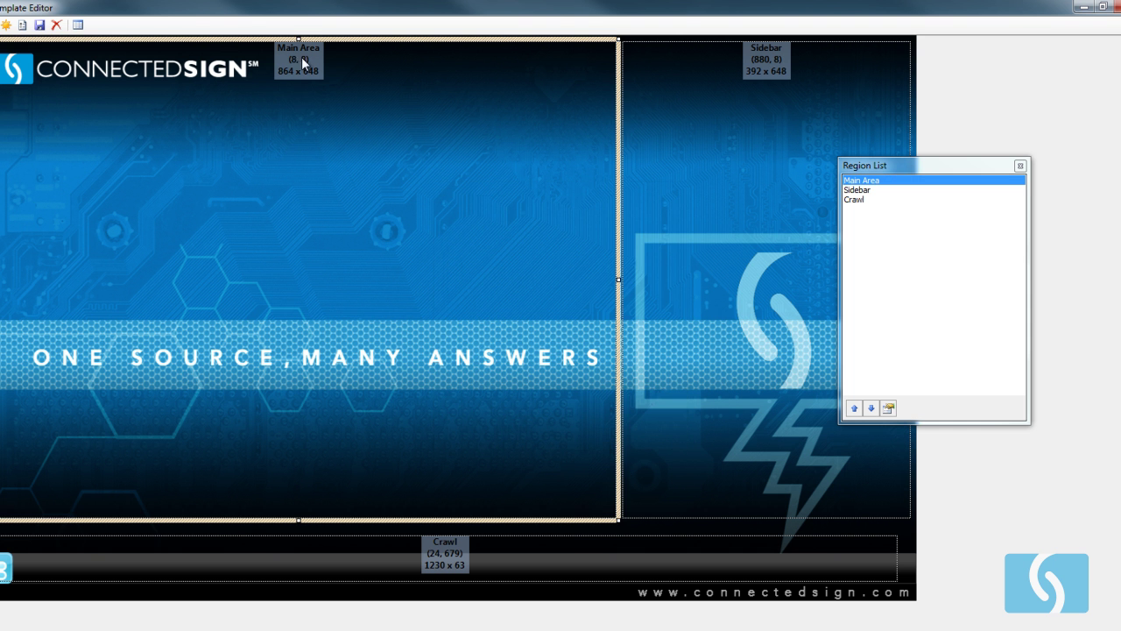
pyautogui.moveTo(298, 39); pyautogui.dragTo(299, 92)
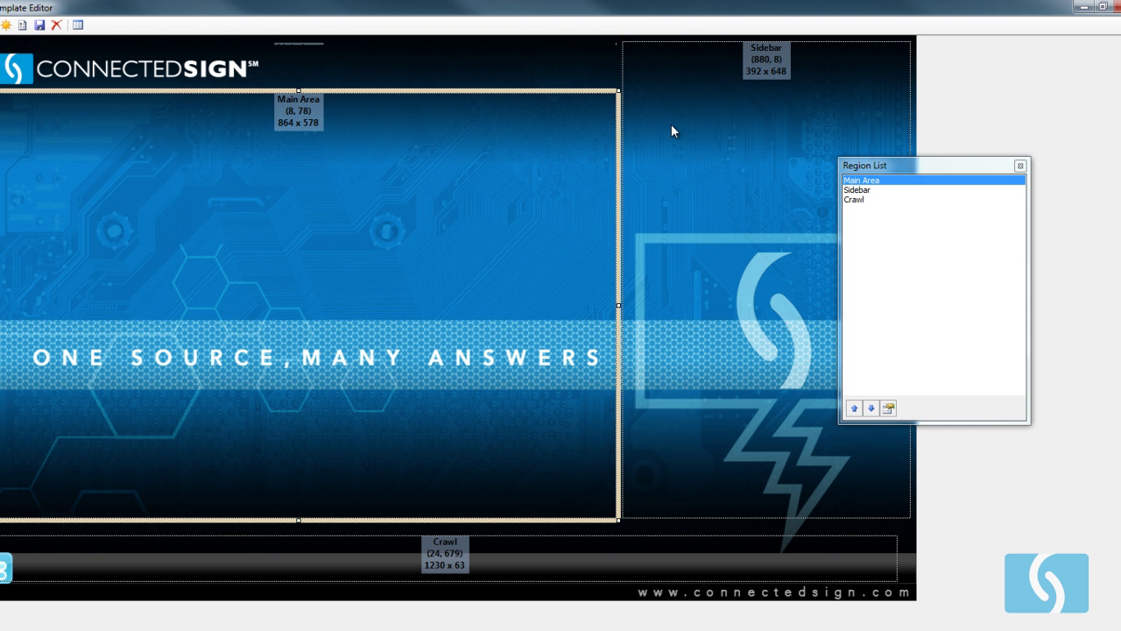
pyautogui.click(788, 48)
pyautogui.moveTo(768, 40); pyautogui.dragTo(767, 91)
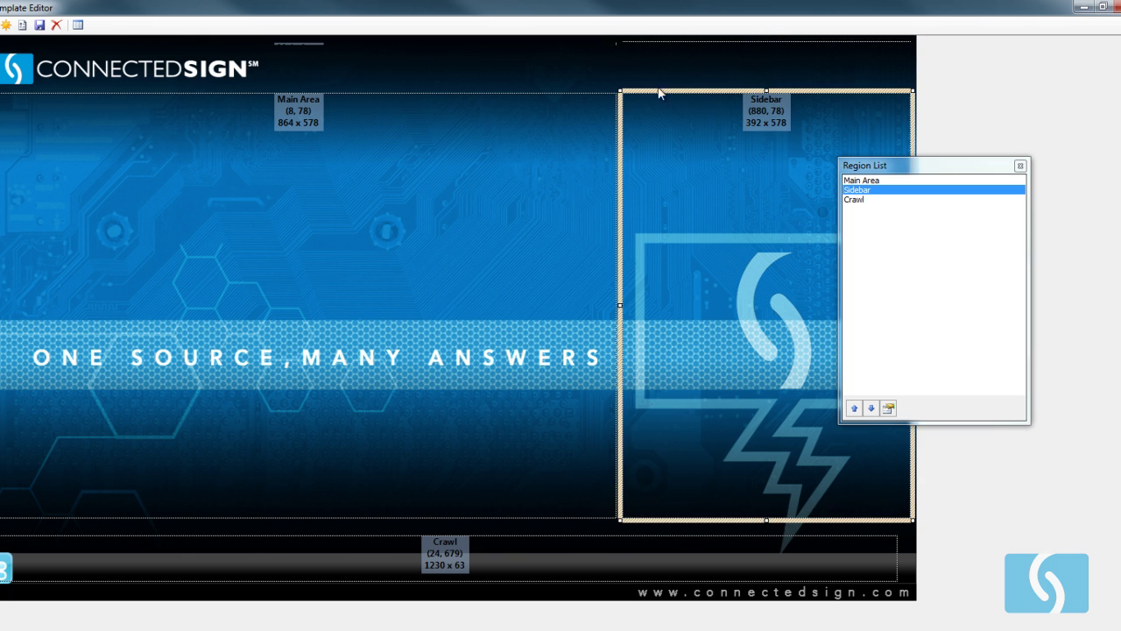
pyautogui.click(40, 26)
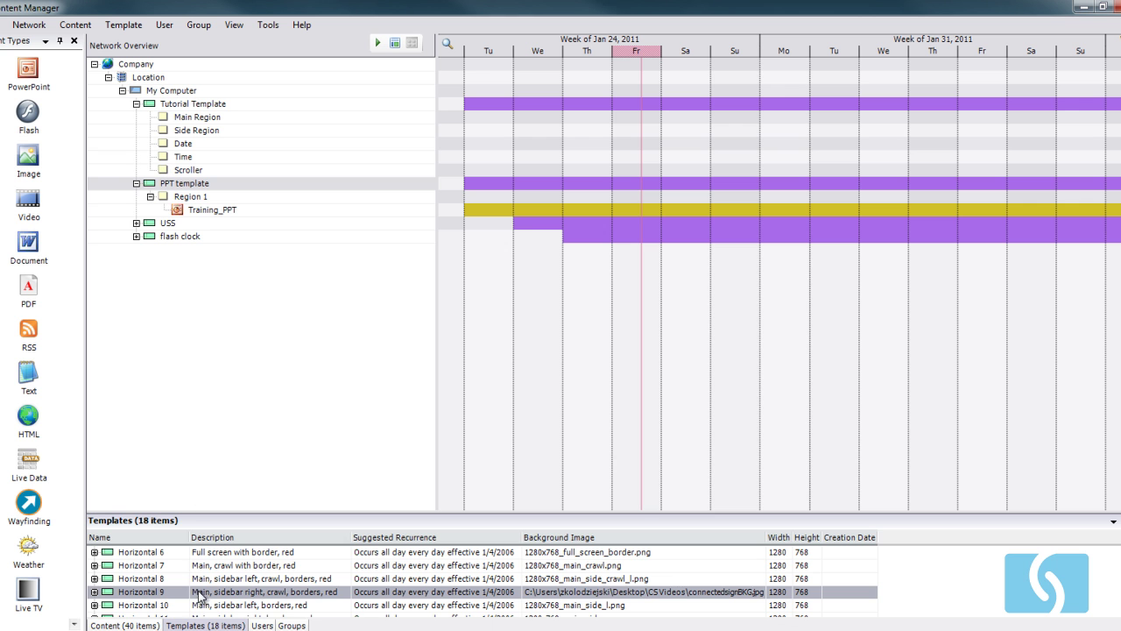
# Try to place the Tutorial Template from the template list under My Computer, and start previewing the Tutorial Template
pyautogui.scroll(-3, 166, 600)
pyautogui.click(140, 605)
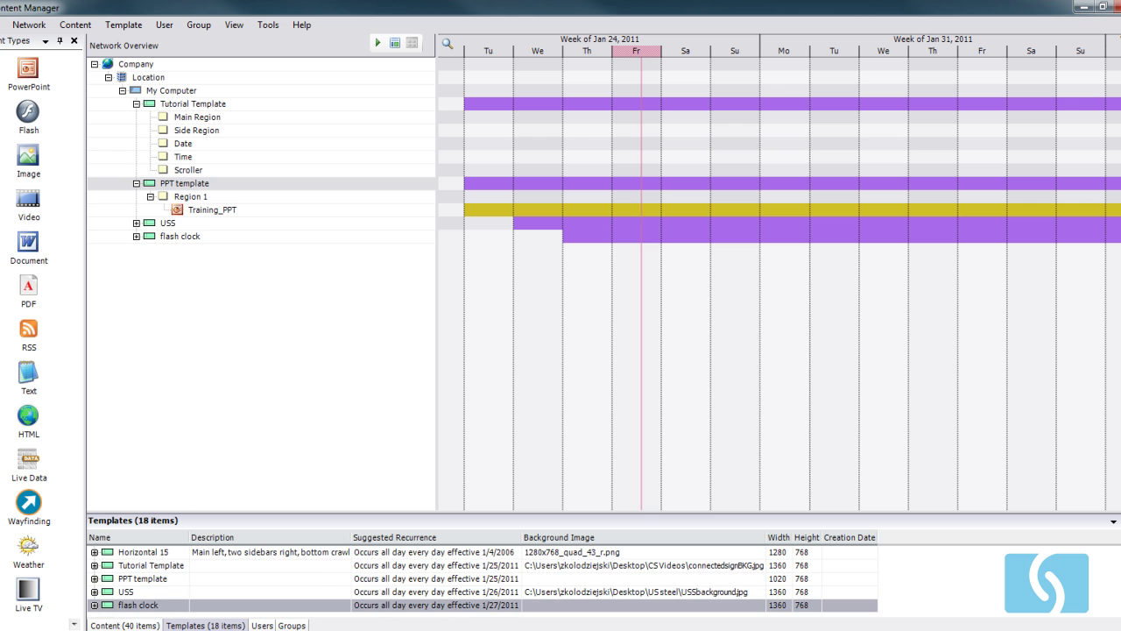
pyautogui.click(146, 565)
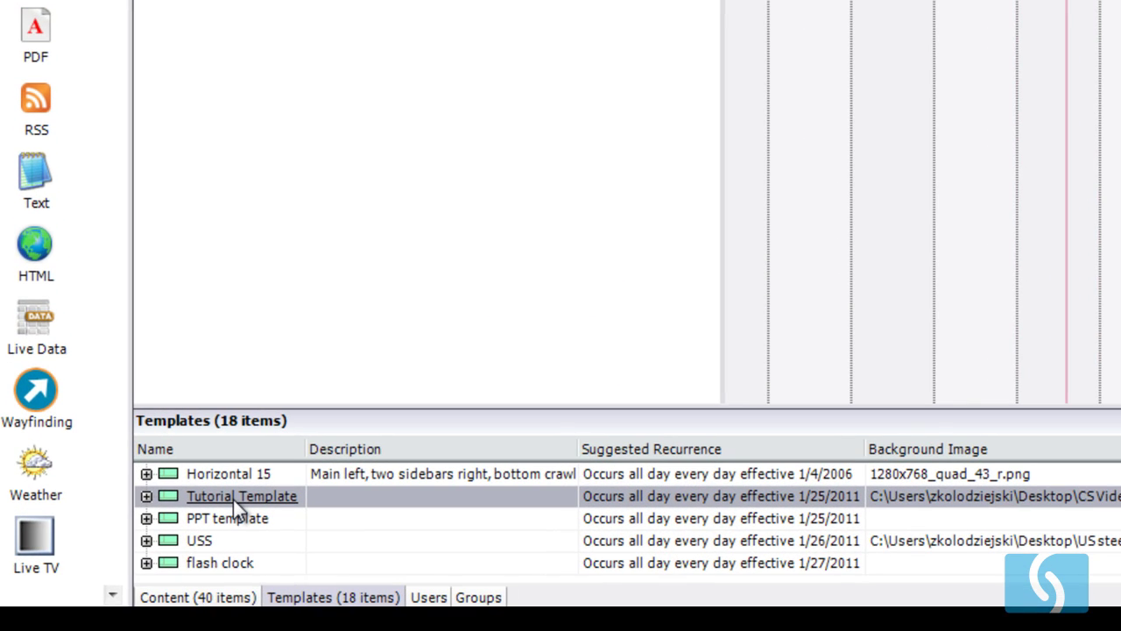
pyautogui.moveTo(233, 499); pyautogui.dragTo(202, 185)
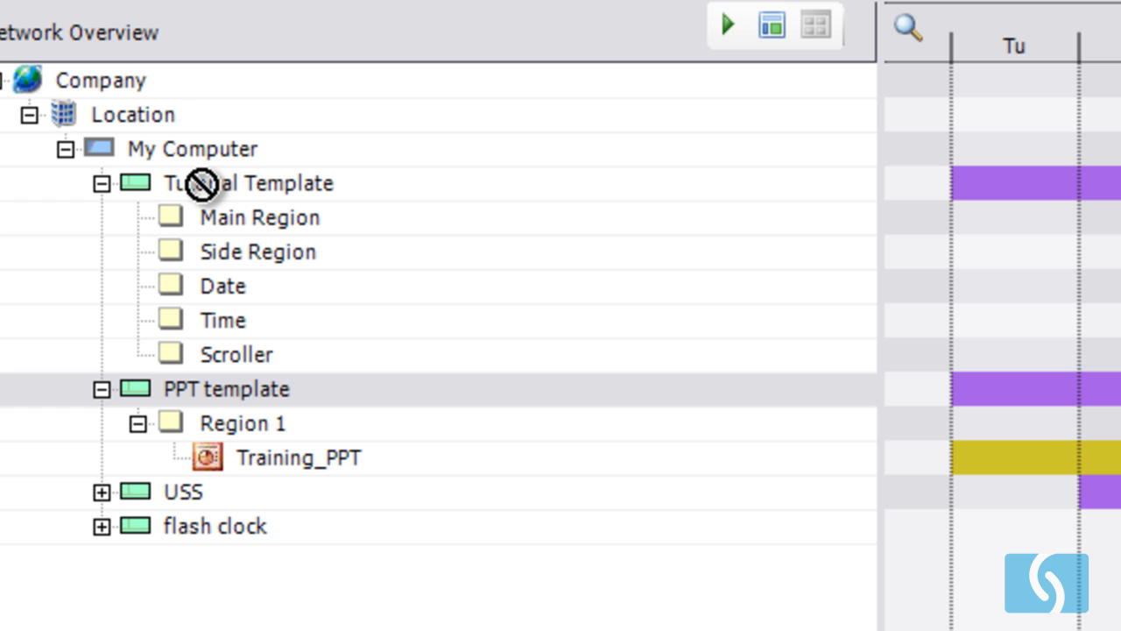
pyautogui.click(201, 184)
pyautogui.click(727, 26)
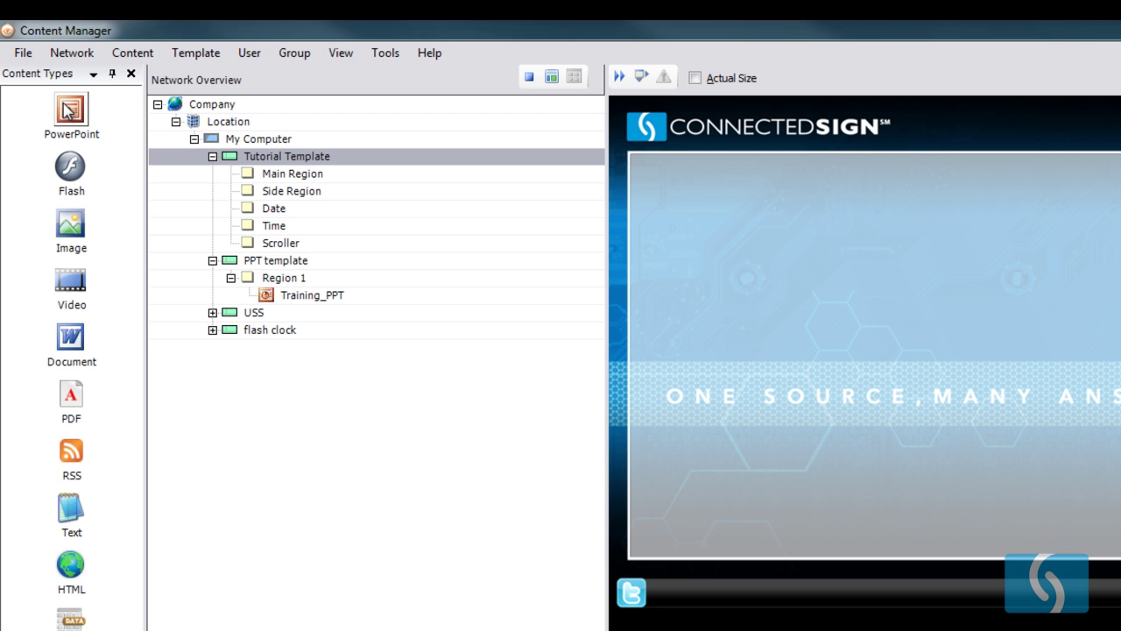
# Create a PowerPoint content item from the CSVid_PPT file in the CS Videos folder
pyautogui.doubleClick(70, 114)
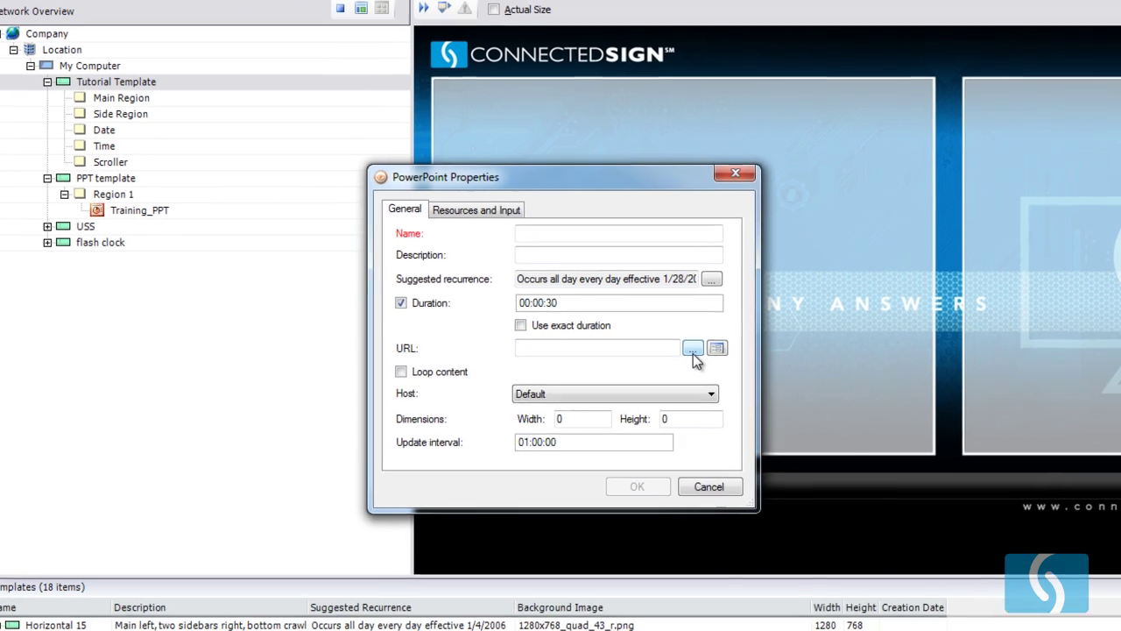
pyautogui.click(692, 348)
pyautogui.click(579, 313)
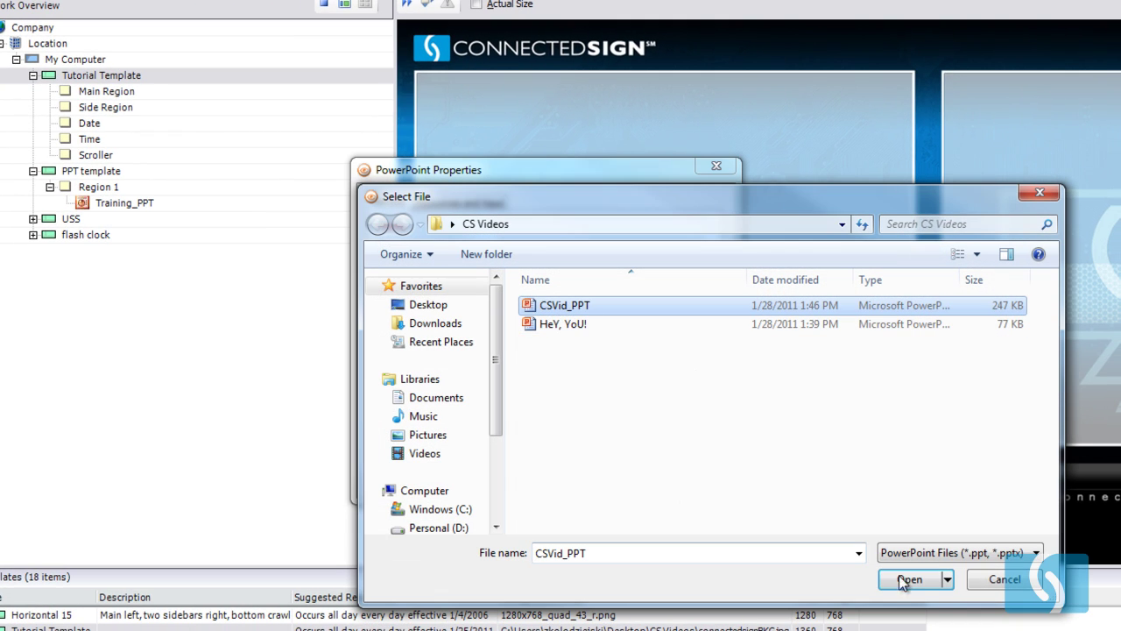
pyautogui.click(928, 585)
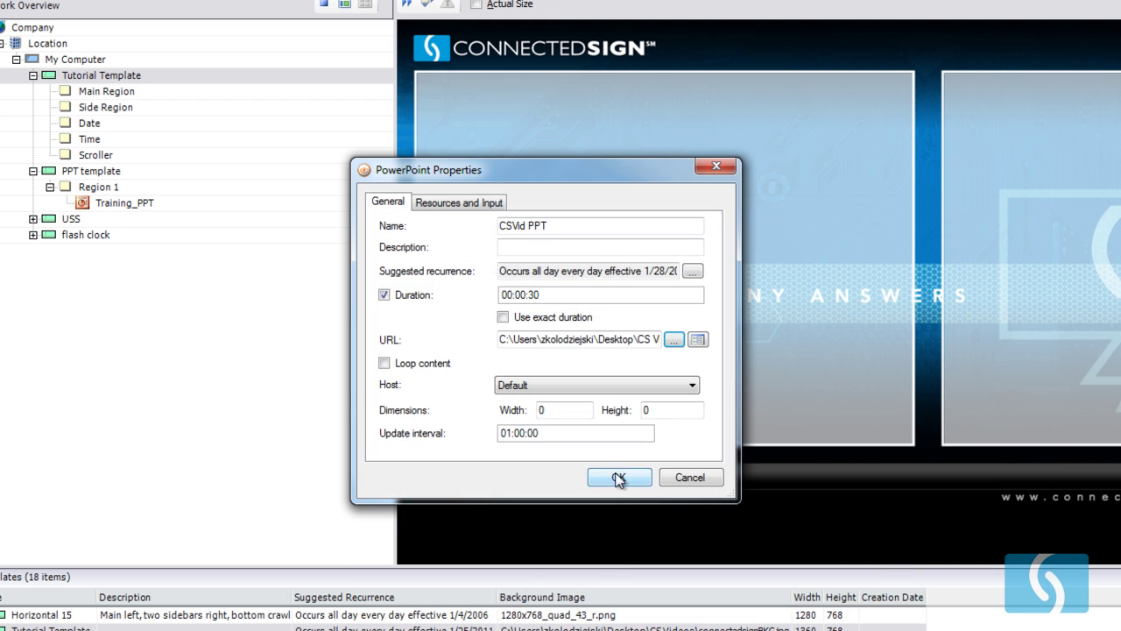
pyautogui.click(618, 476)
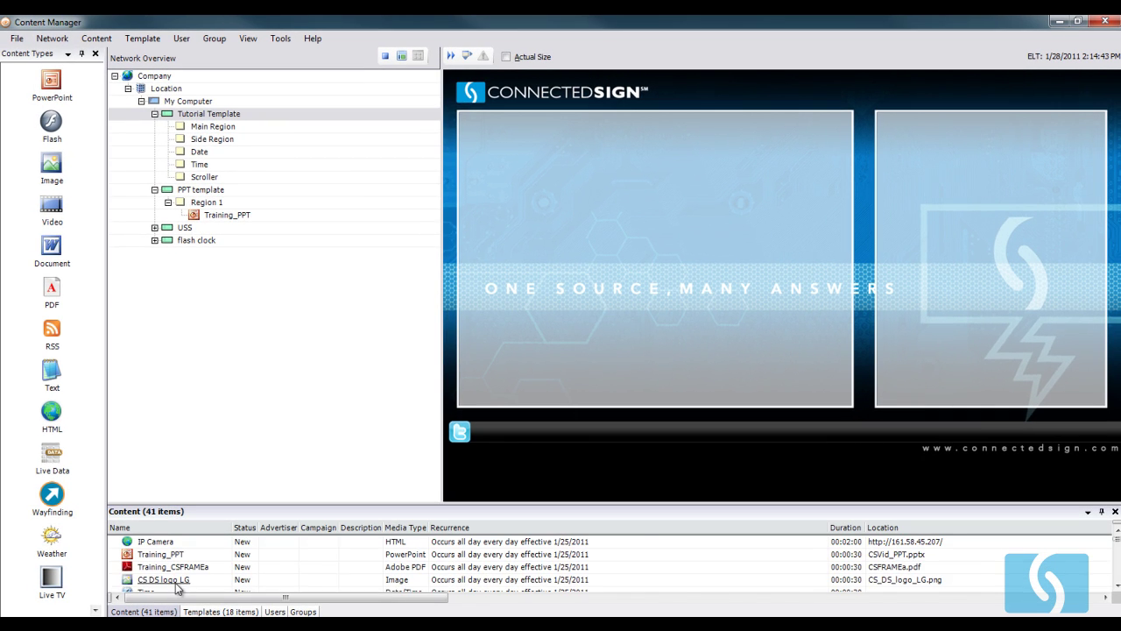
# Assign the CSVid PPT content to the Main Region of the Tutorial Template
pyautogui.scroll(-3, 181, 589)
pyautogui.scroll(-5, 180, 588)
pyautogui.moveTo(178, 585); pyautogui.dragTo(216, 129)
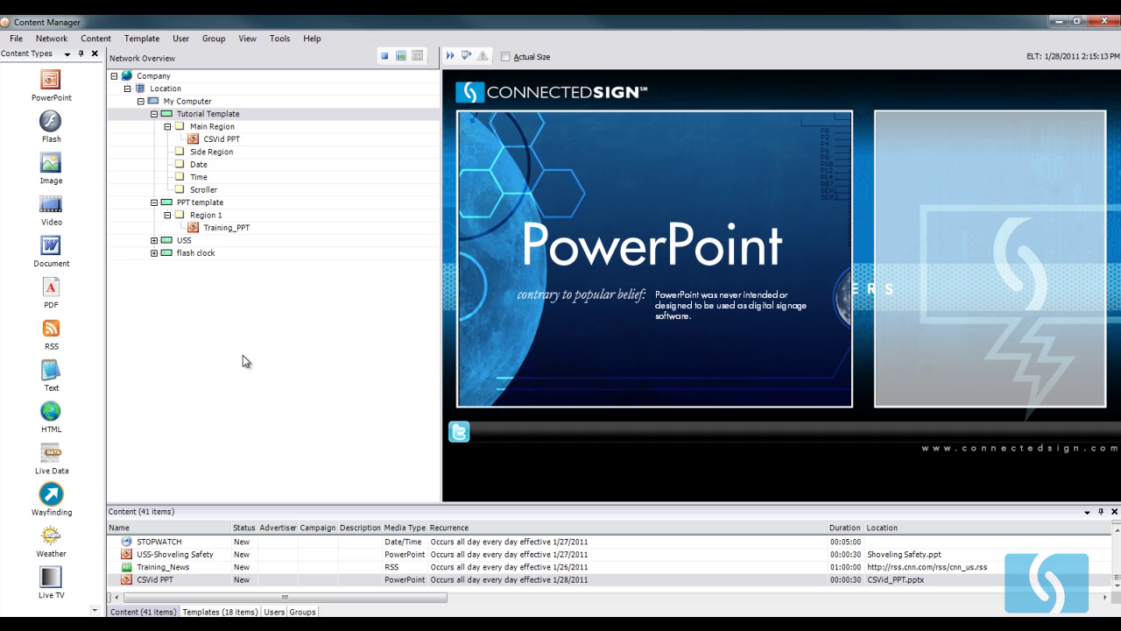
# Assign the Training_CSFRAMEa PDF to the Side Region and the Training_News RSS feed to the Scroller of the Tutorial Template
pyautogui.scroll(1, 199, 565)
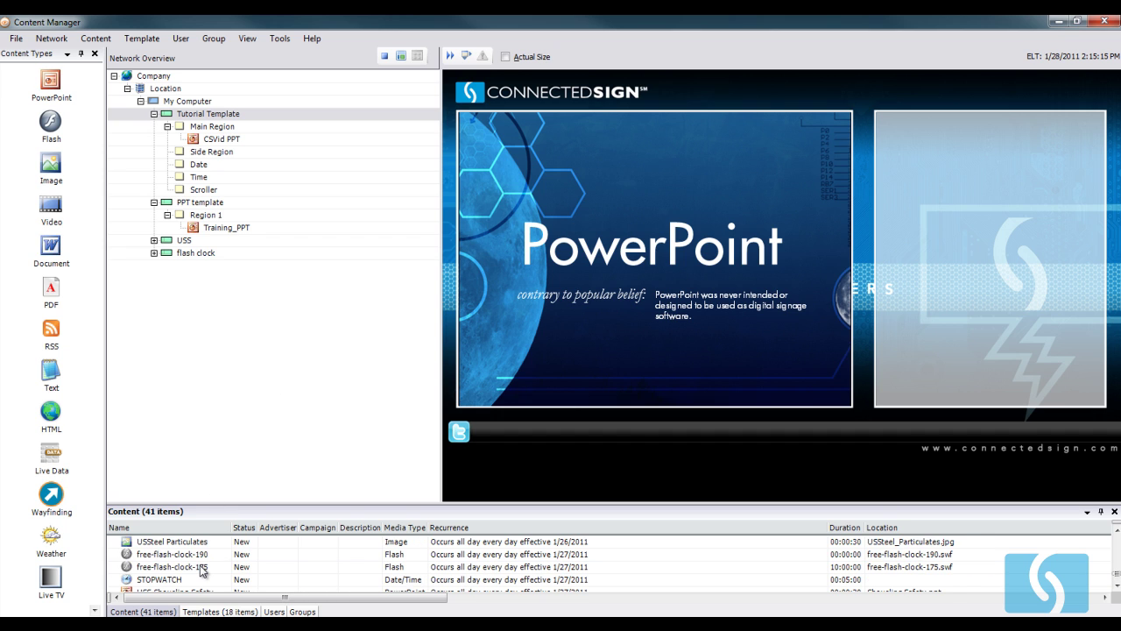
pyautogui.scroll(3, 200, 565)
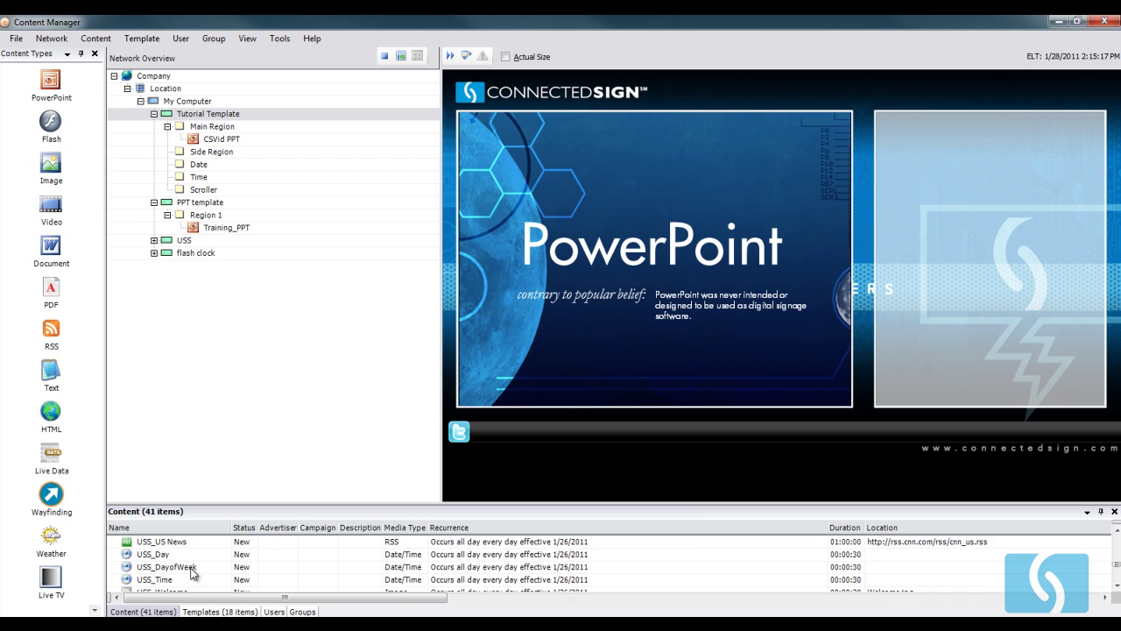
pyautogui.scroll(-5, 192, 565)
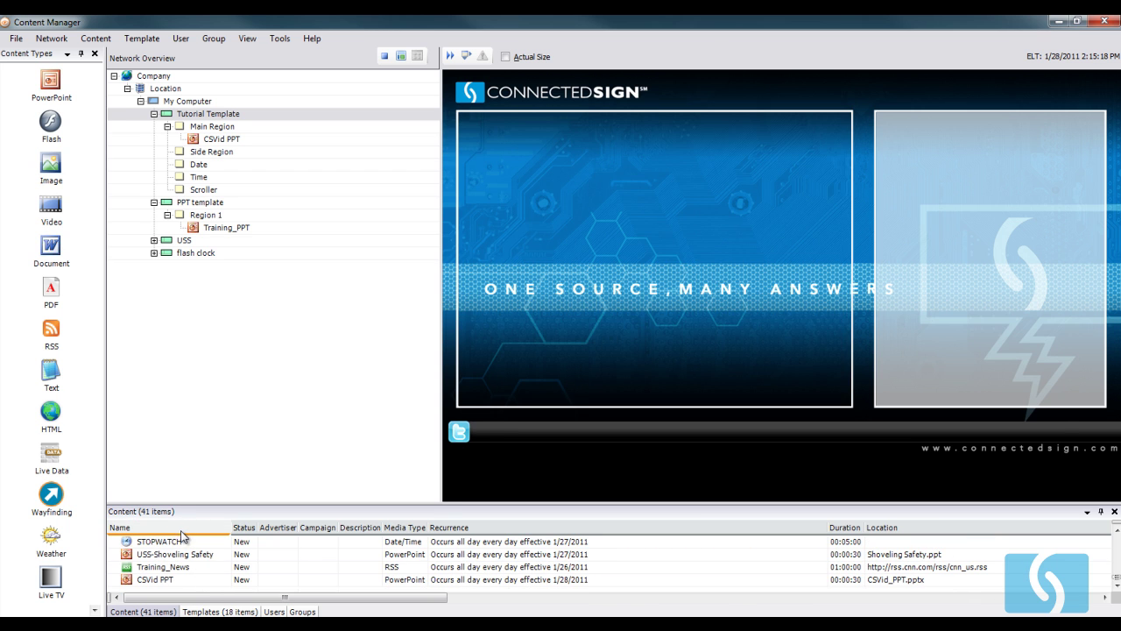
pyautogui.click(181, 528)
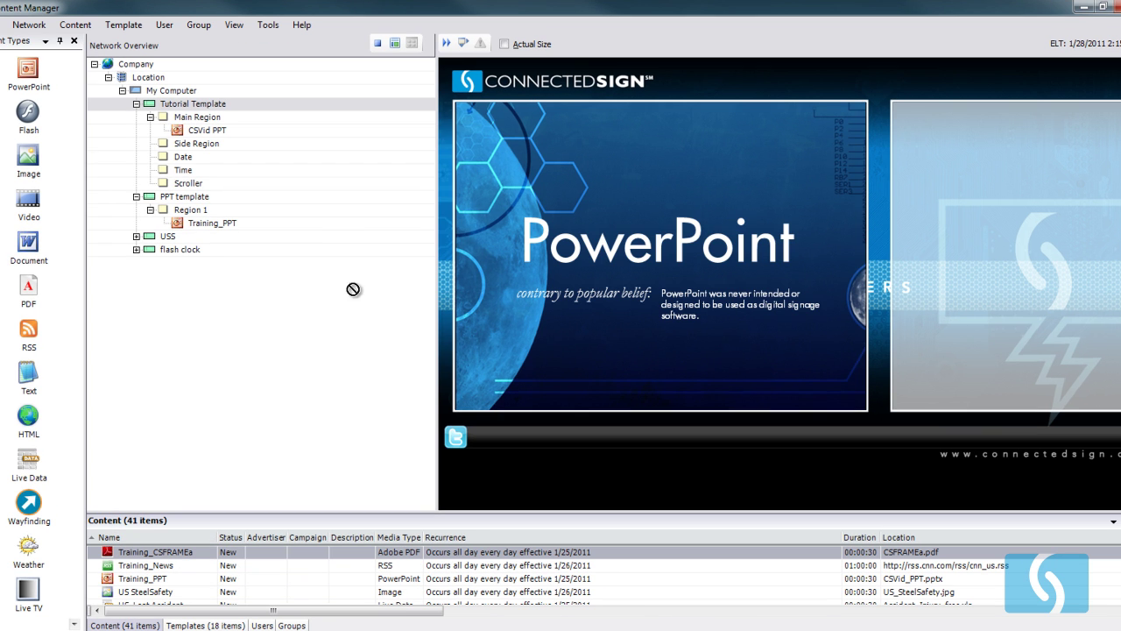
pyautogui.moveTo(193, 151); pyautogui.dragTo(194, 150)
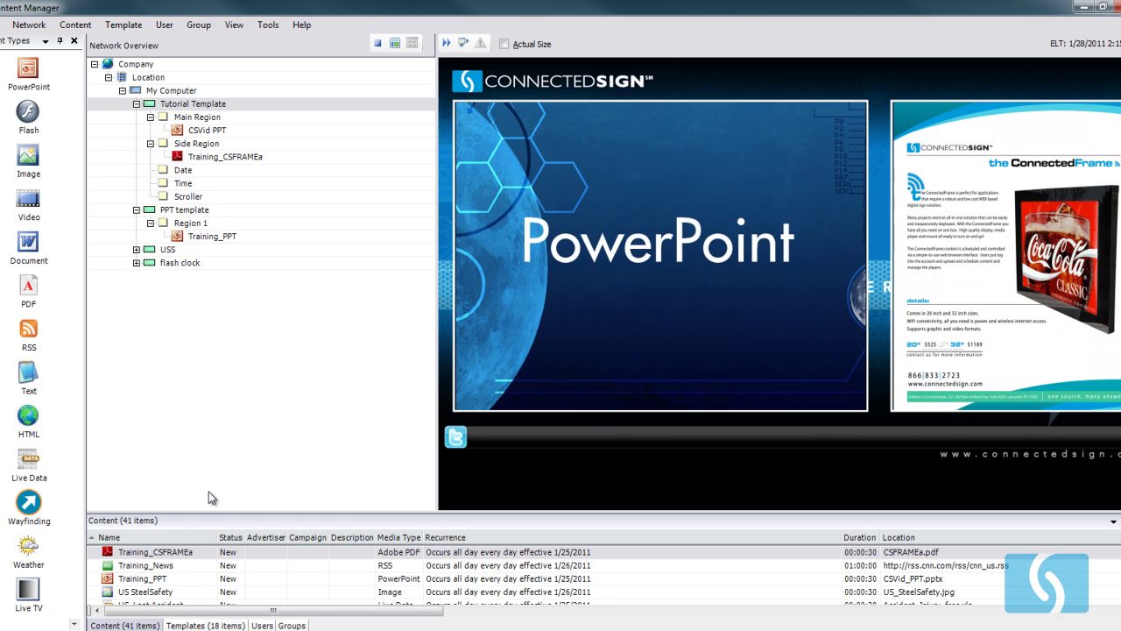
pyautogui.click(154, 568)
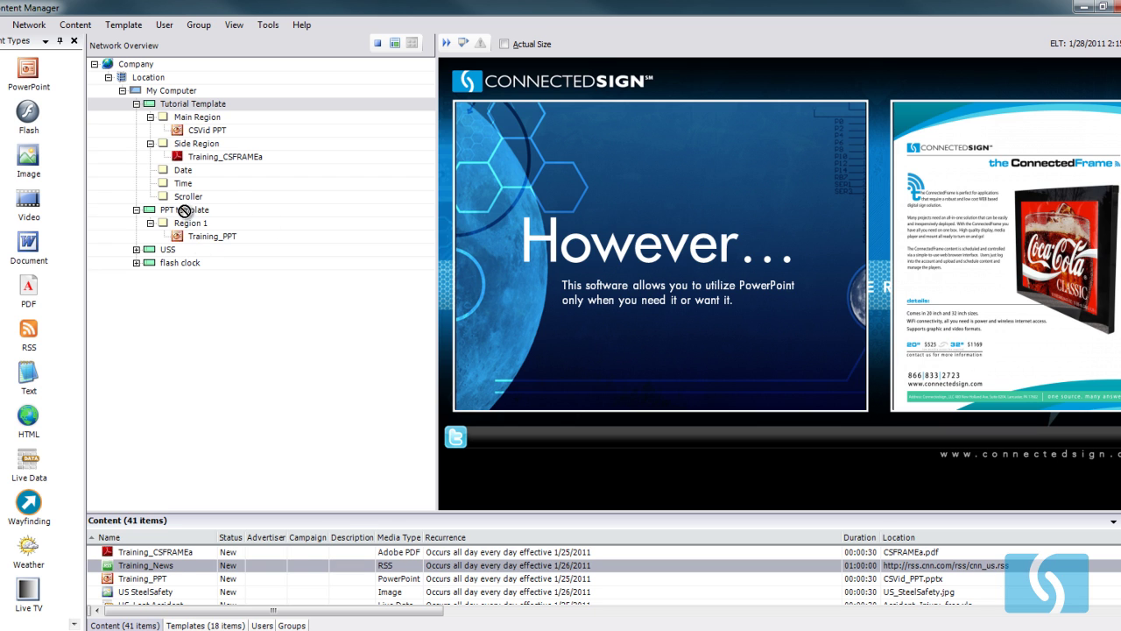
pyautogui.moveTo(191, 203); pyautogui.dragTo(189, 198)
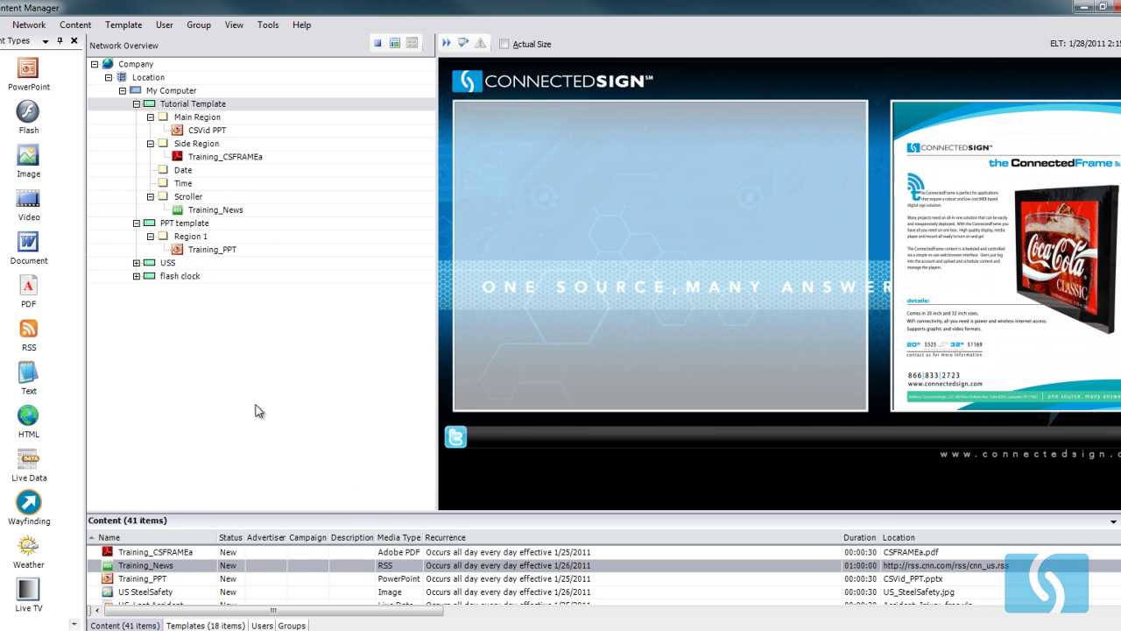